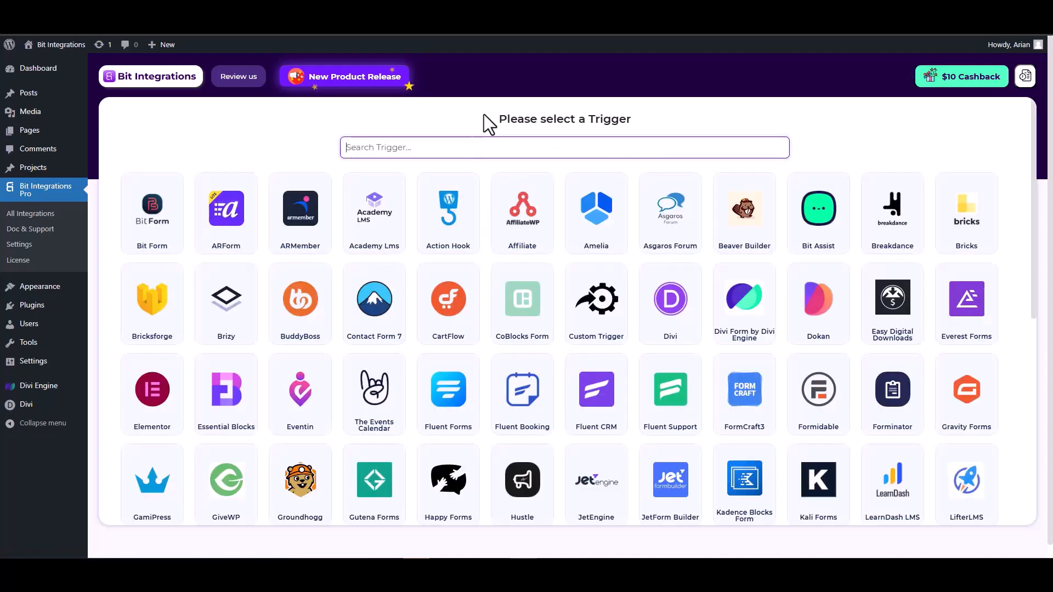
Choose Divi Form by Divi Engine as the integration's trigger and start fetching its form data.
{"action": "type", "text": "divi"}
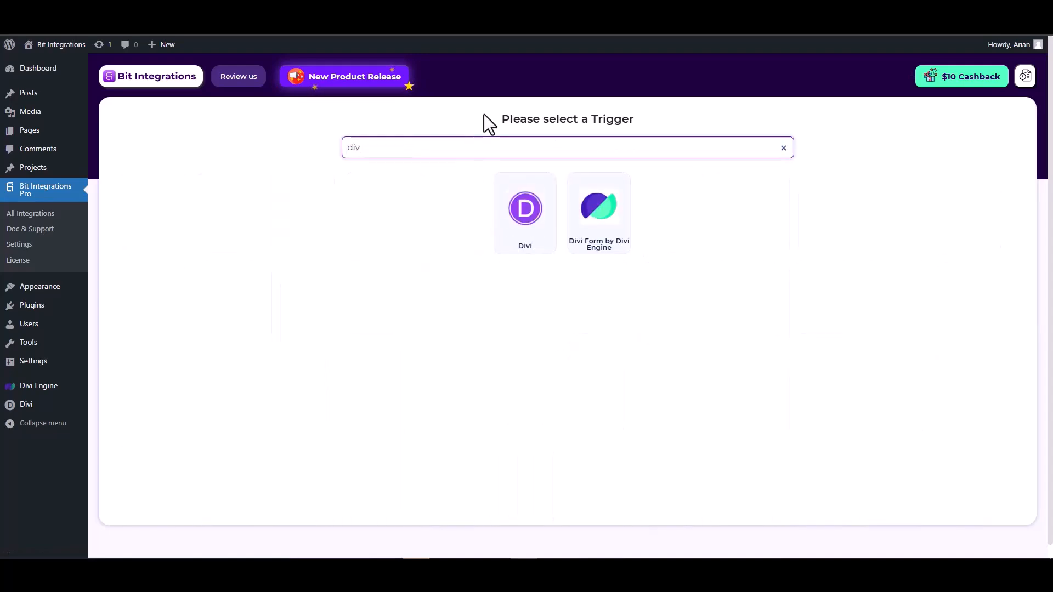
{"action": "left_click", "coordinate": [603, 236]}
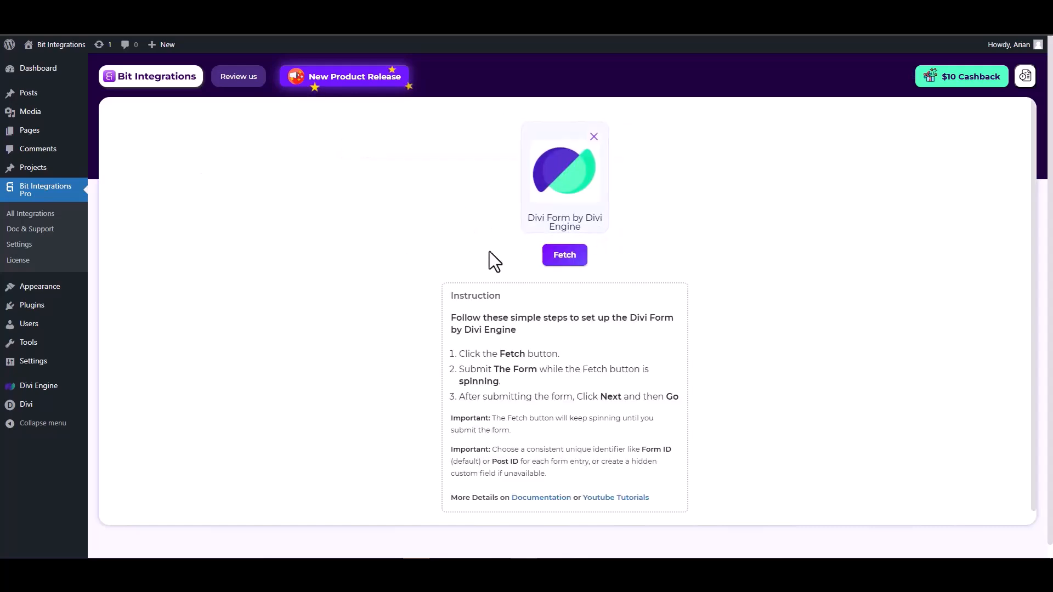
{"action": "left_click", "coordinate": [565, 257]}
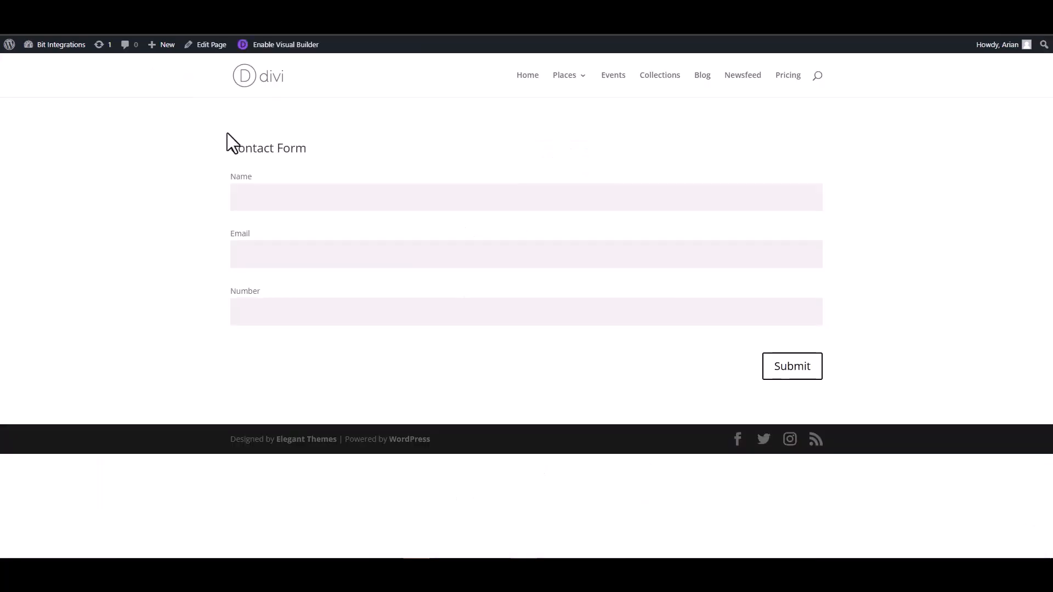
Submit the Divi contact form with the name "test", a test e-mail address and a sample number.
{"action": "left_click", "coordinate": [296, 199]}
{"action": "left_click", "coordinate": [791, 255]}
{"action": "type", "text": "test@gmail.com"}
{"action": "left_click", "coordinate": [767, 308]}
{"action": "type", "text": "12345"}
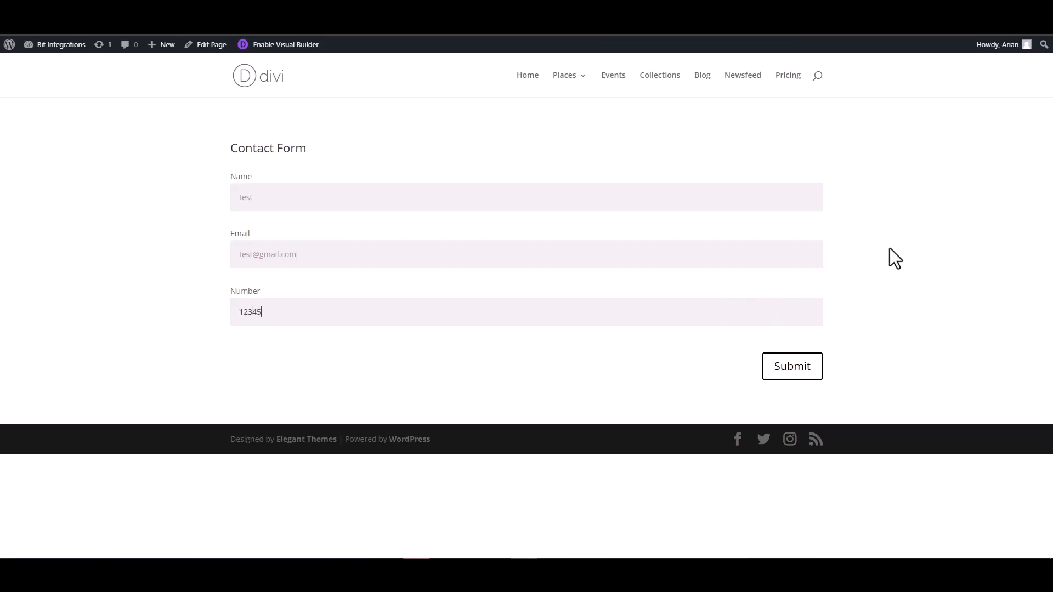
{"action": "left_click", "coordinate": [785, 373]}
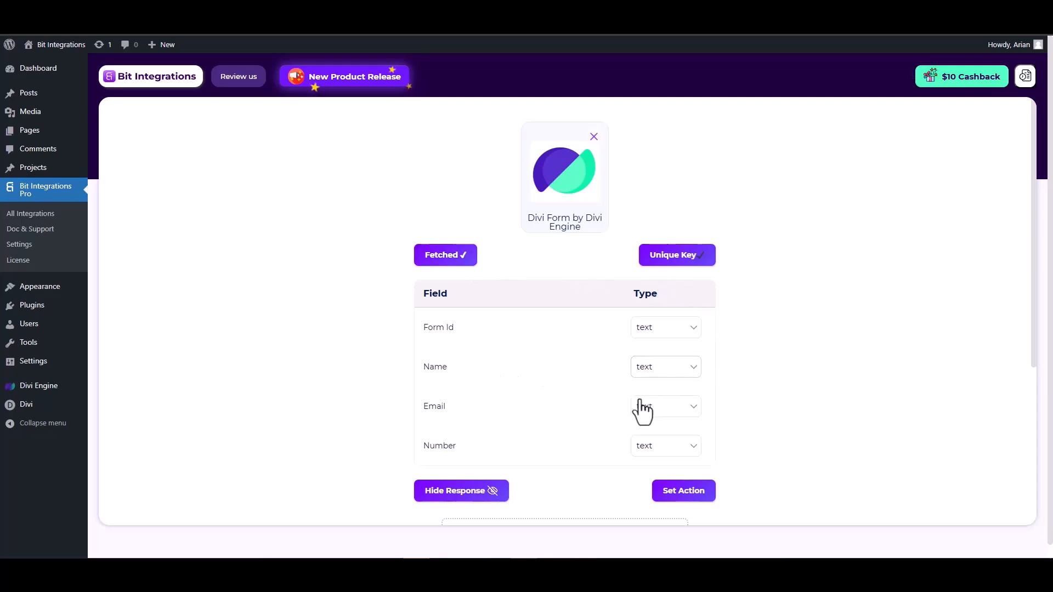
Set the fetched Email field's type to email and the Number field's type to number.
{"action": "scroll", "coordinate": [642, 406], "scroll_direction": "down", "scroll_amount": 1}
{"action": "left_click", "coordinate": [662, 355]}
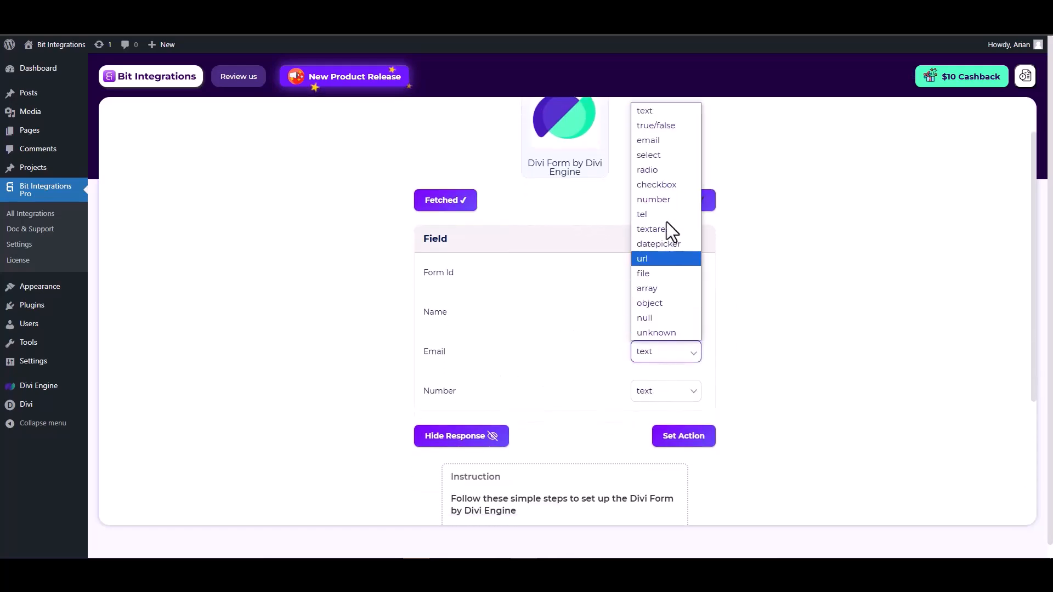
{"action": "left_click", "coordinate": [653, 141]}
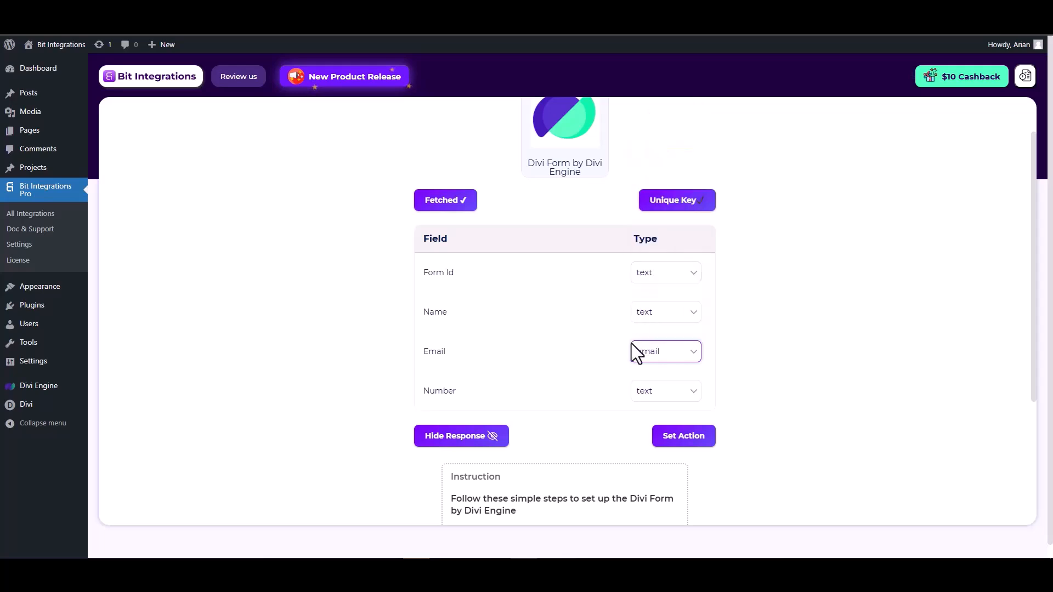
{"action": "left_click", "coordinate": [656, 396]}
{"action": "left_click", "coordinate": [658, 240]}
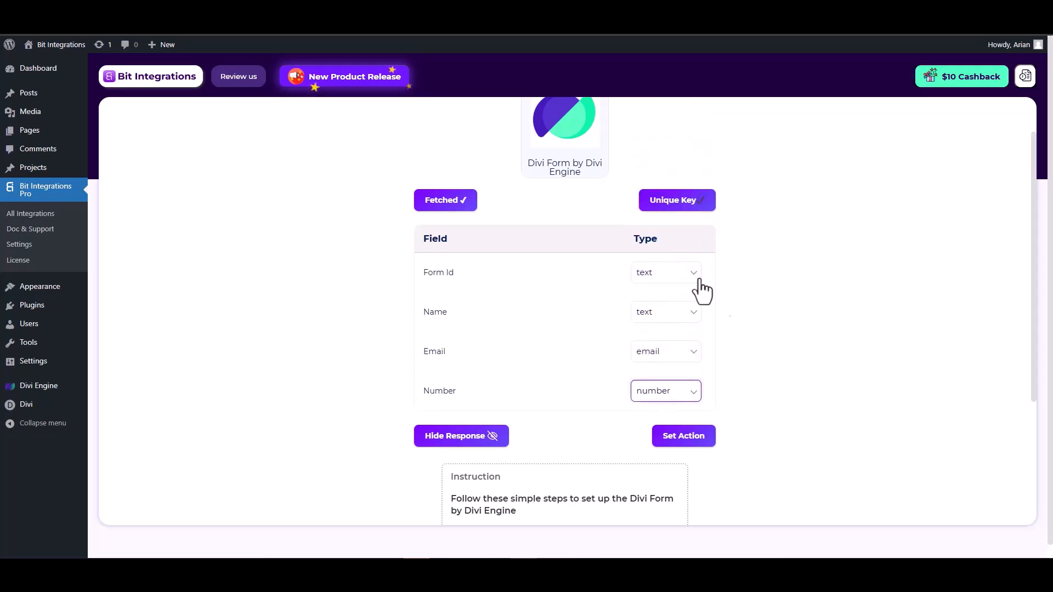
Proceed to the action selection and choose Mailify as the integration's action.
{"action": "left_click", "coordinate": [684, 436]}
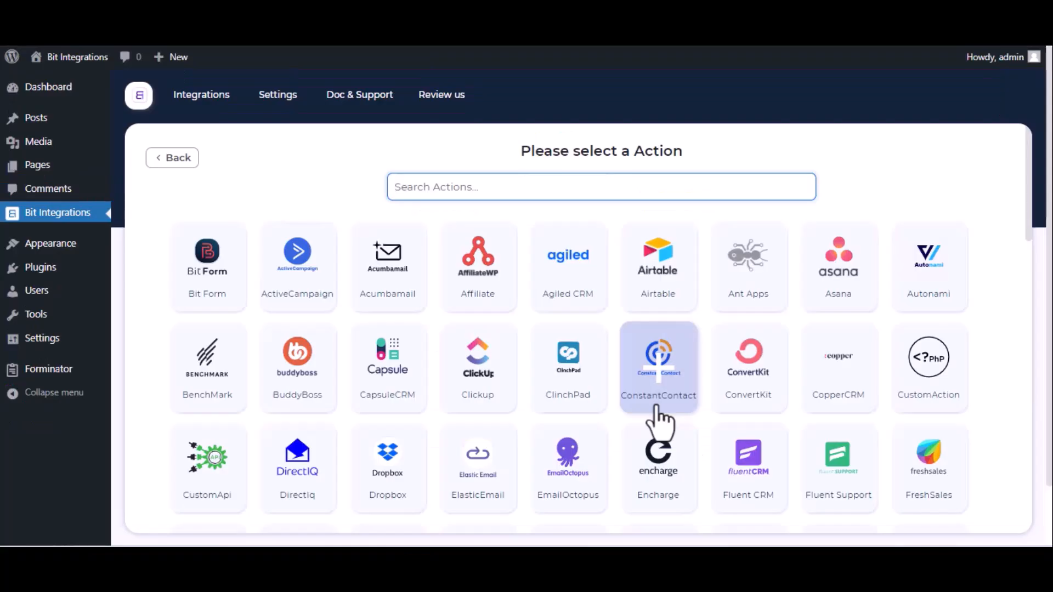
{"action": "type", "text": "maili"}
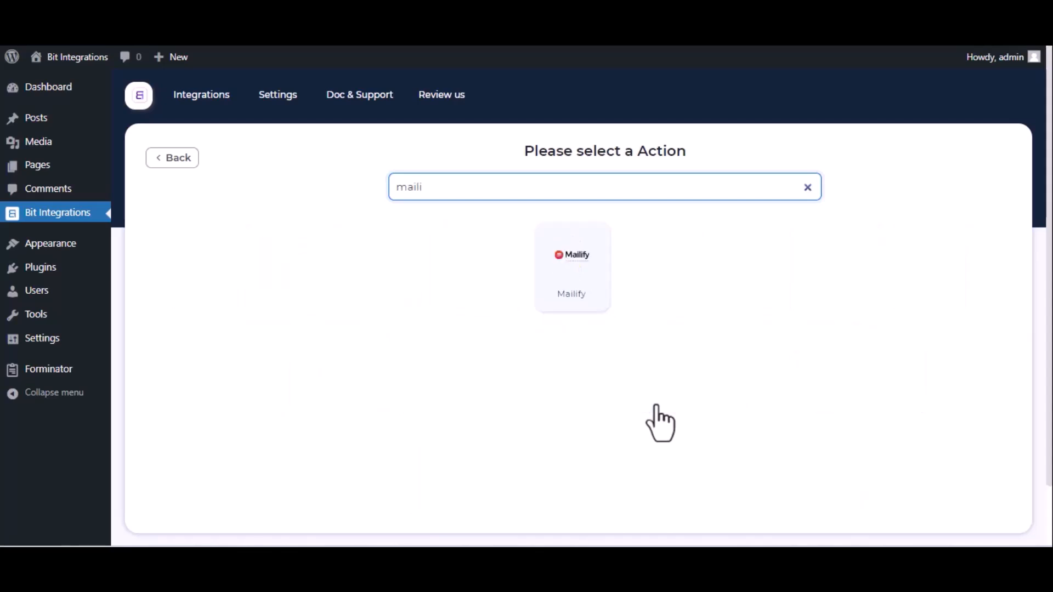
{"action": "left_click", "coordinate": [595, 296]}
{"action": "left_click", "coordinate": [313, 248]}
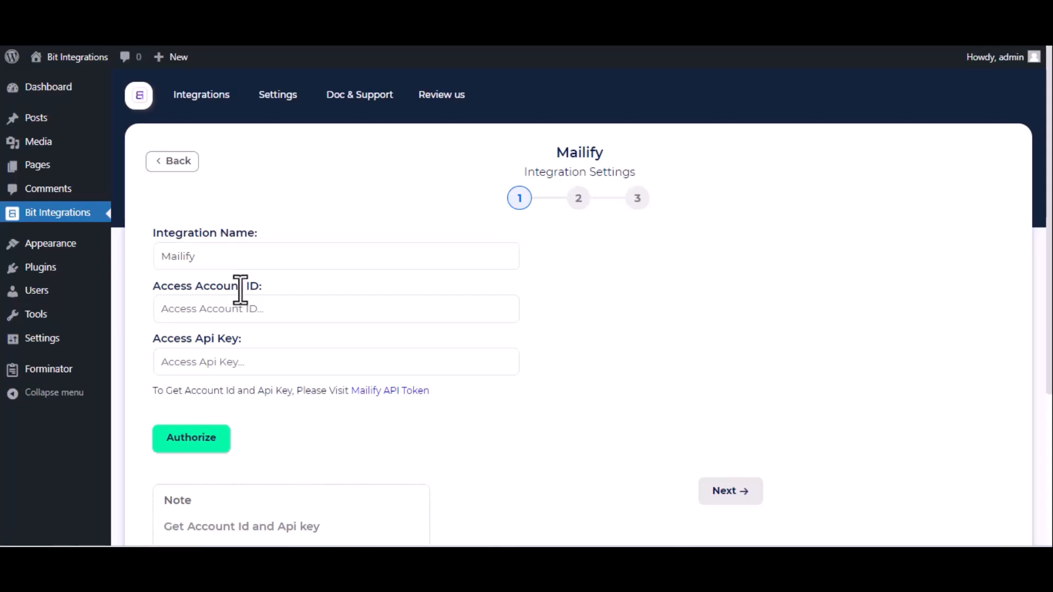
Switch to Mailify through the API token link and open the Developers API page in the account settings.
{"action": "left_click", "coordinate": [383, 393]}
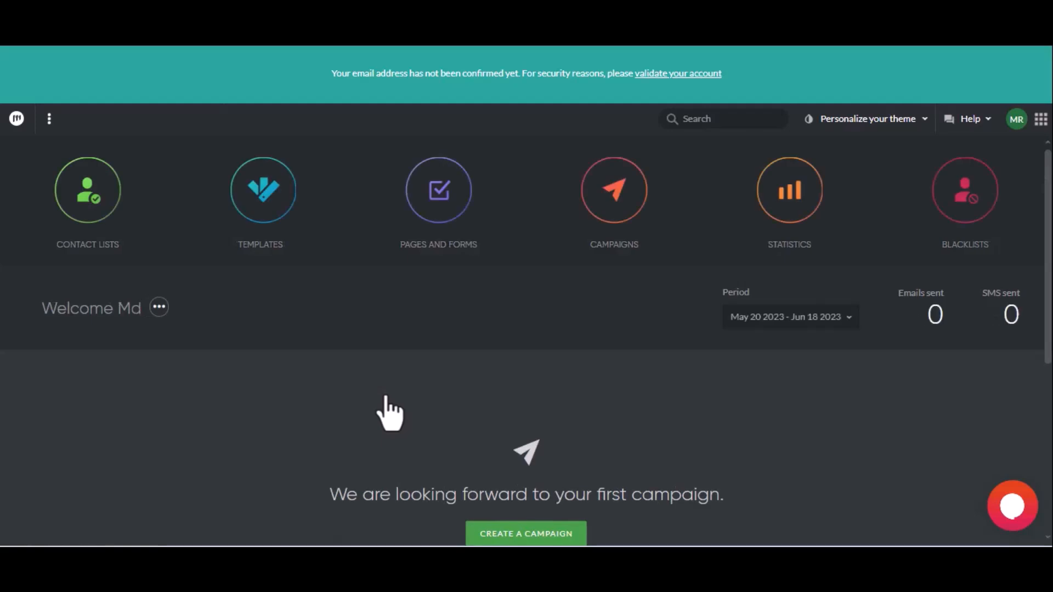
{"action": "left_click", "coordinate": [1016, 130]}
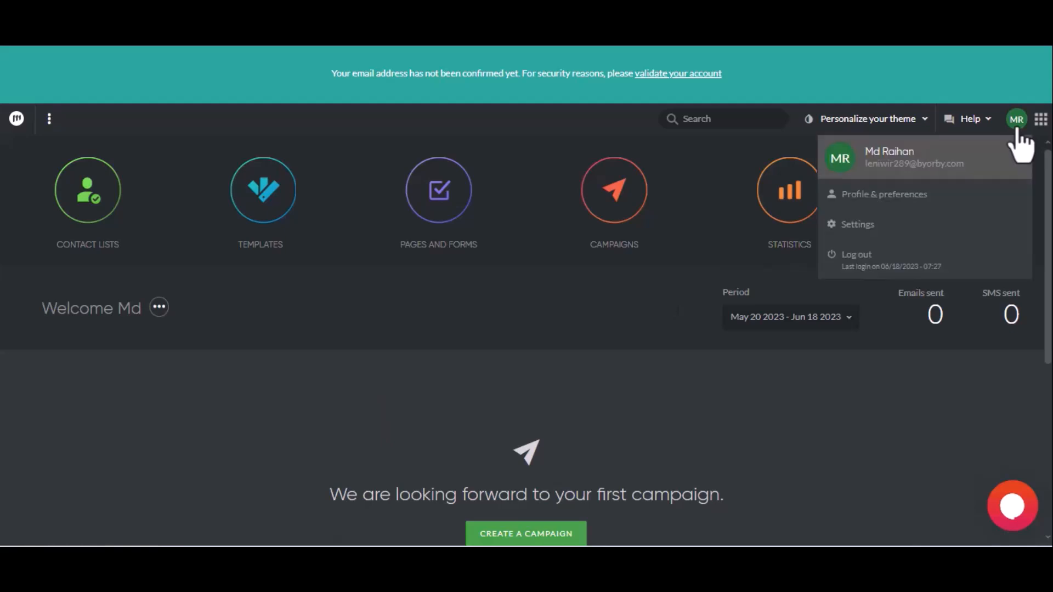
{"action": "left_click", "coordinate": [919, 225]}
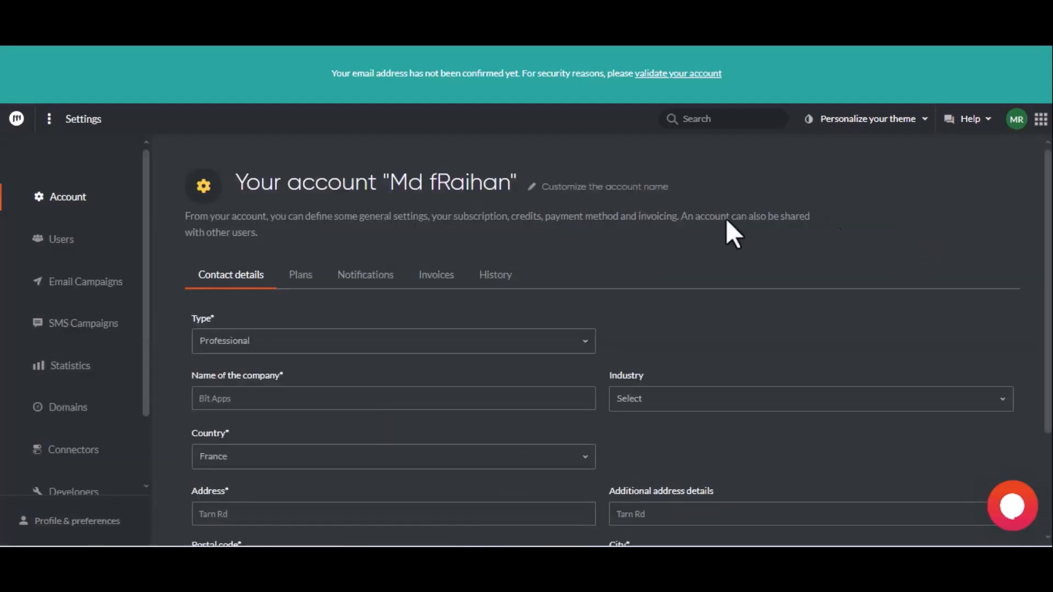
{"action": "scroll", "coordinate": [115, 362], "scroll_direction": "down", "scroll_amount": 2}
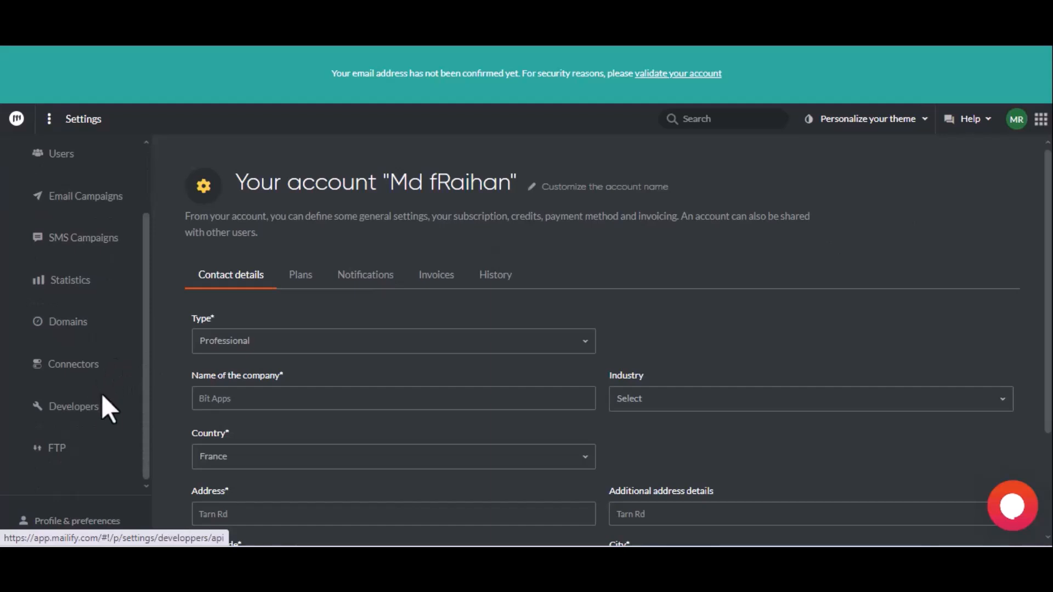
{"action": "left_click", "coordinate": [102, 399]}
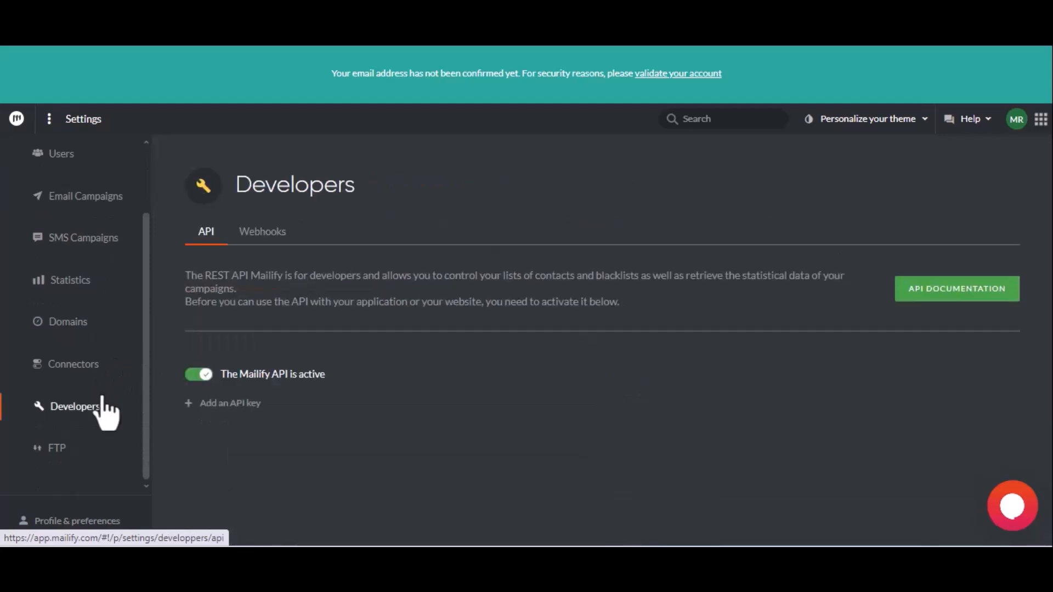
Create a Mailify API key with the description "For Bit Integrations".
{"action": "left_click", "coordinate": [215, 406]}
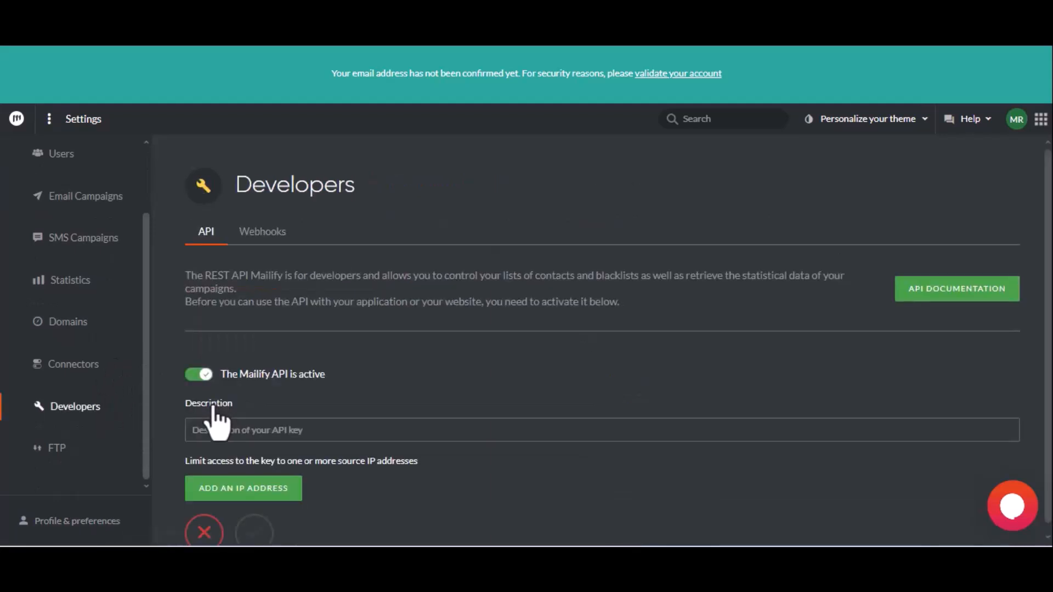
{"action": "left_click", "coordinate": [223, 431]}
{"action": "type", "text": "For Bit"}
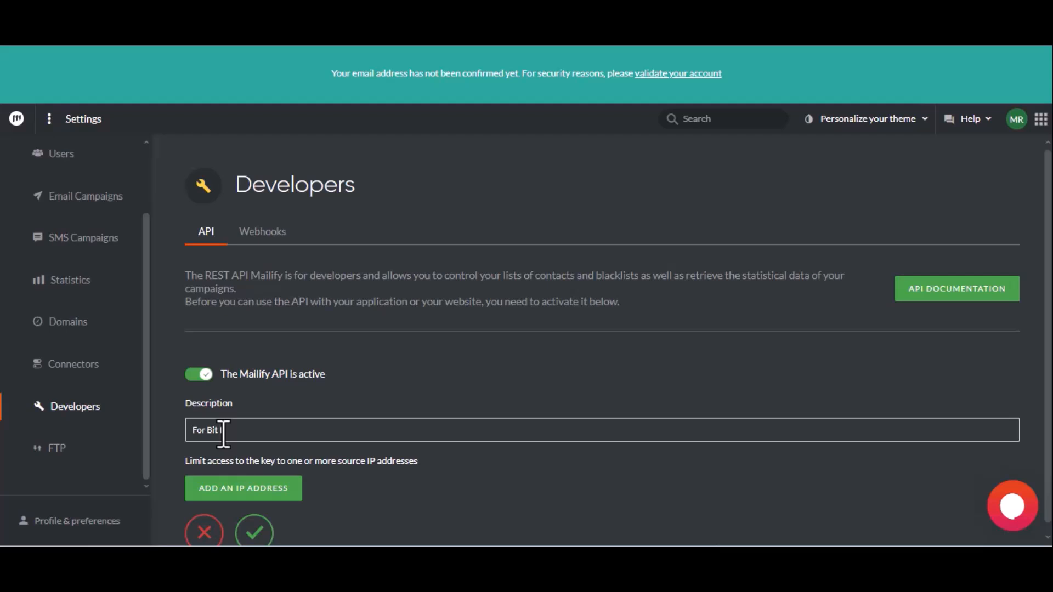
{"action": "type", "text": " Integrations"}
{"action": "left_click", "coordinate": [256, 530]}
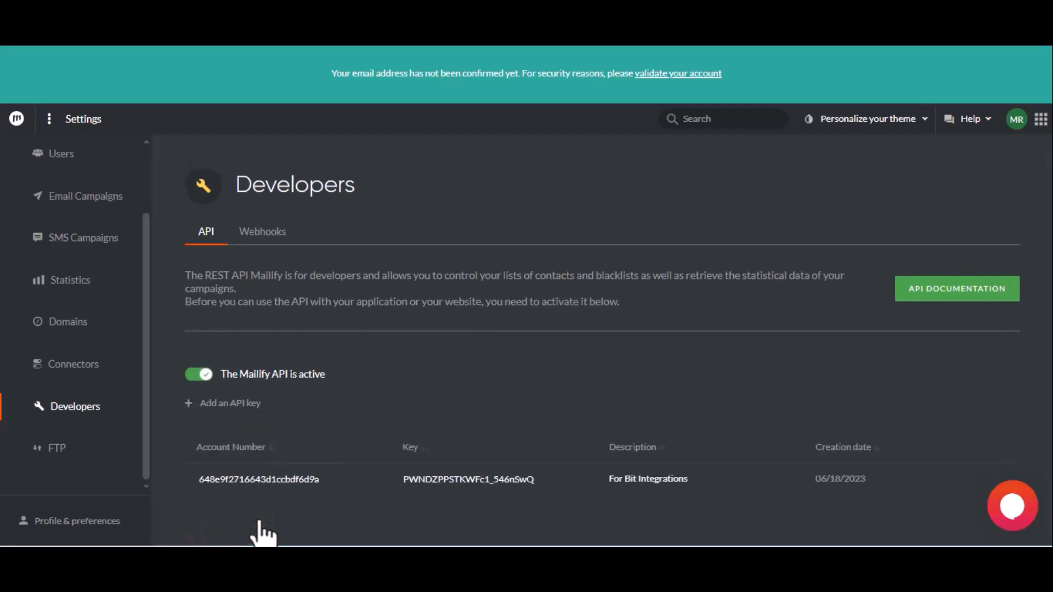
Copy the Mailify account number into the Access Account ID field of the Bit Integrations settings.
{"action": "double_click", "coordinate": [258, 479]}
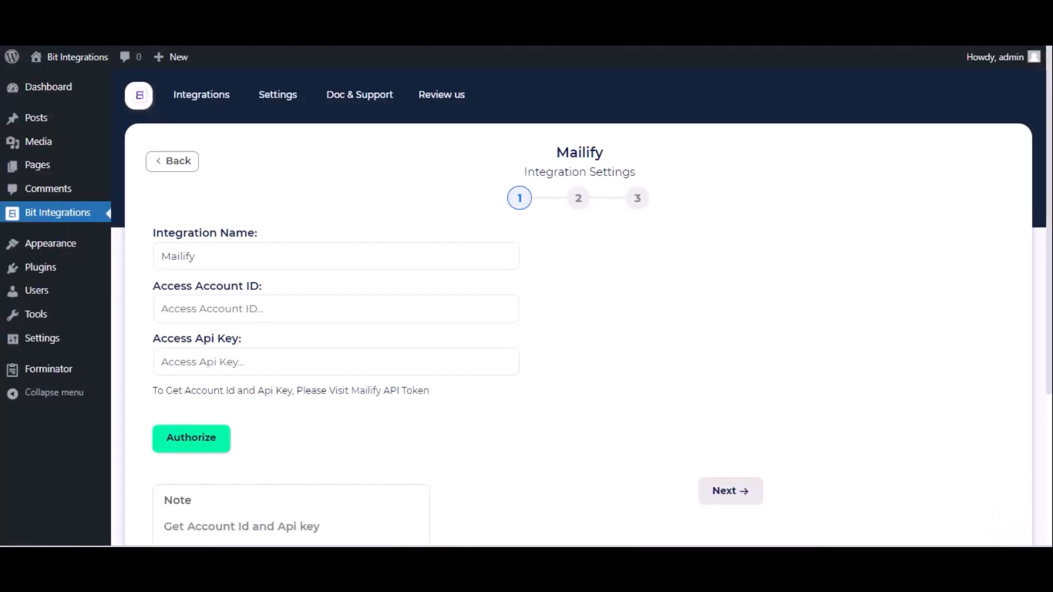
{"action": "left_click", "coordinate": [207, 310]}
{"action": "key", "text": "ctrl+v"}
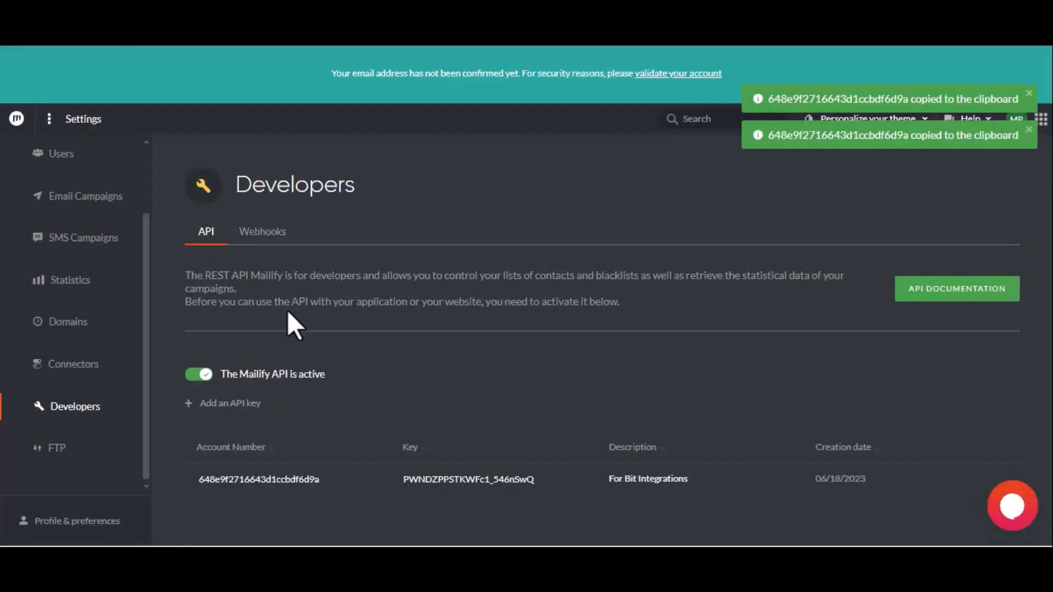
Copy the Mailify key into the Access Api Key field of the integration settings and authorize the connection.
{"action": "left_click", "coordinate": [462, 477]}
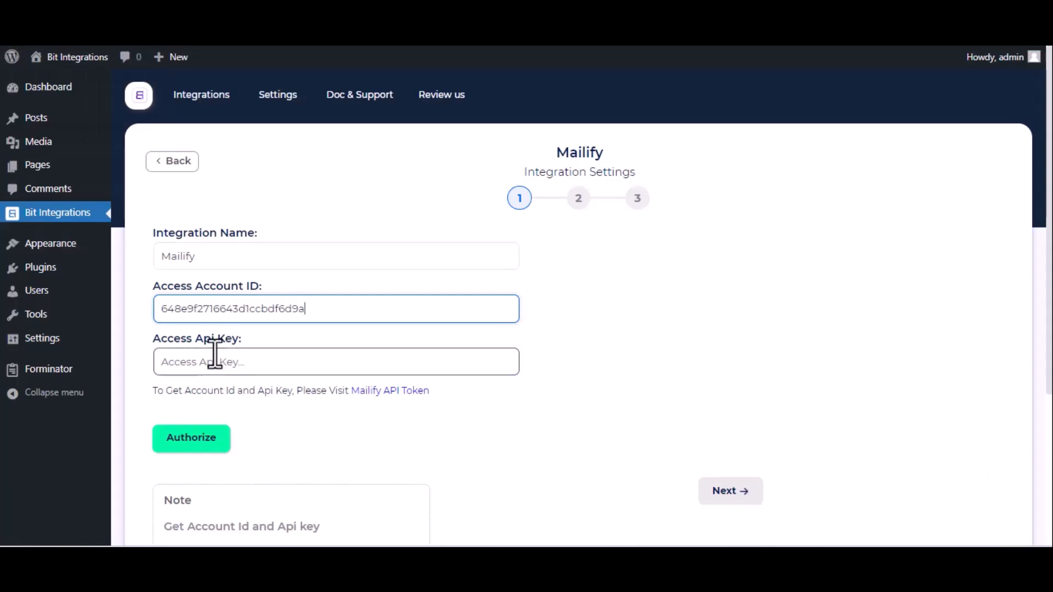
{"action": "left_click", "coordinate": [215, 355]}
{"action": "key", "text": "ctrl+v"}
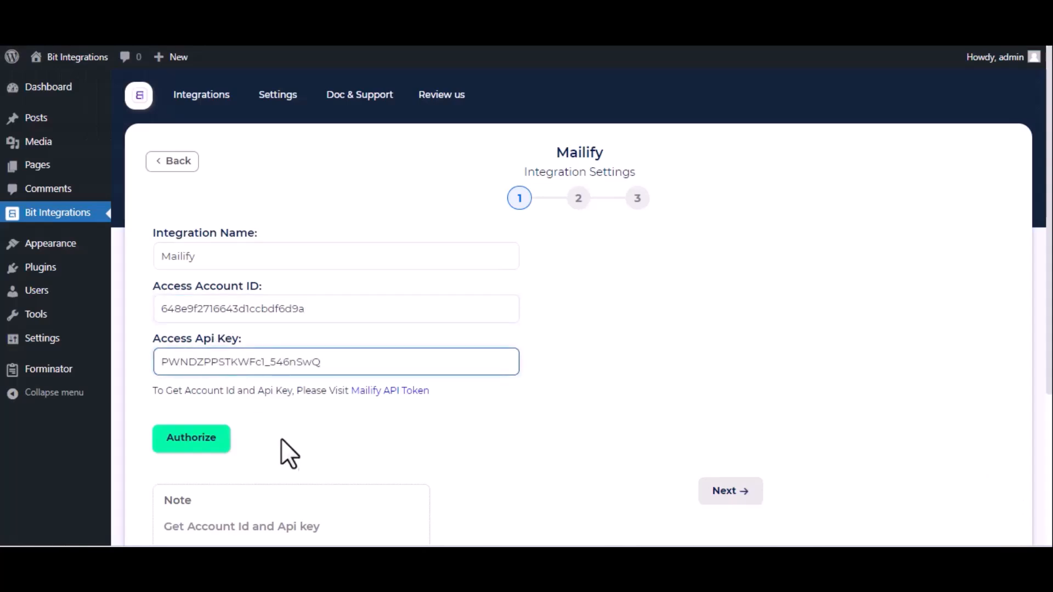
{"action": "left_click", "coordinate": [202, 446]}
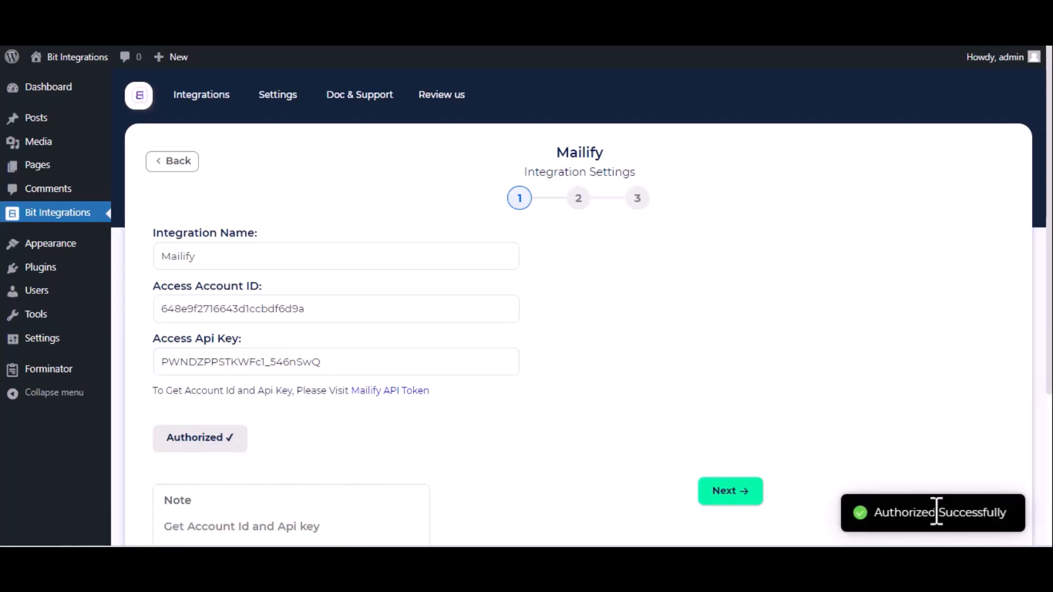
Continue to the field mapping, select the Contacts list and map Email-1 to Mailify's Email field.
{"action": "left_click", "coordinate": [737, 500]}
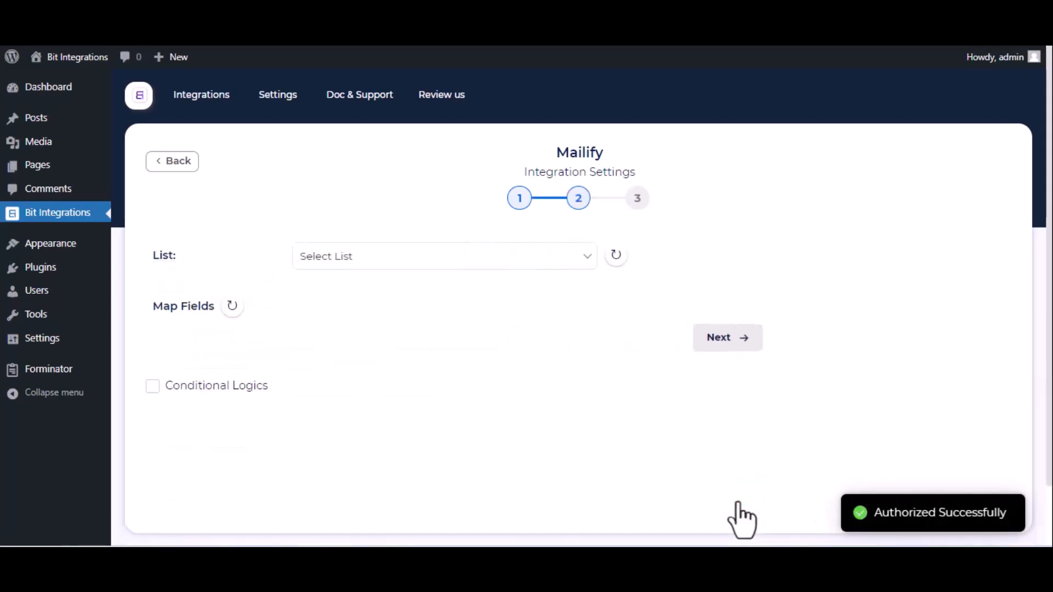
{"action": "left_click", "coordinate": [525, 268]}
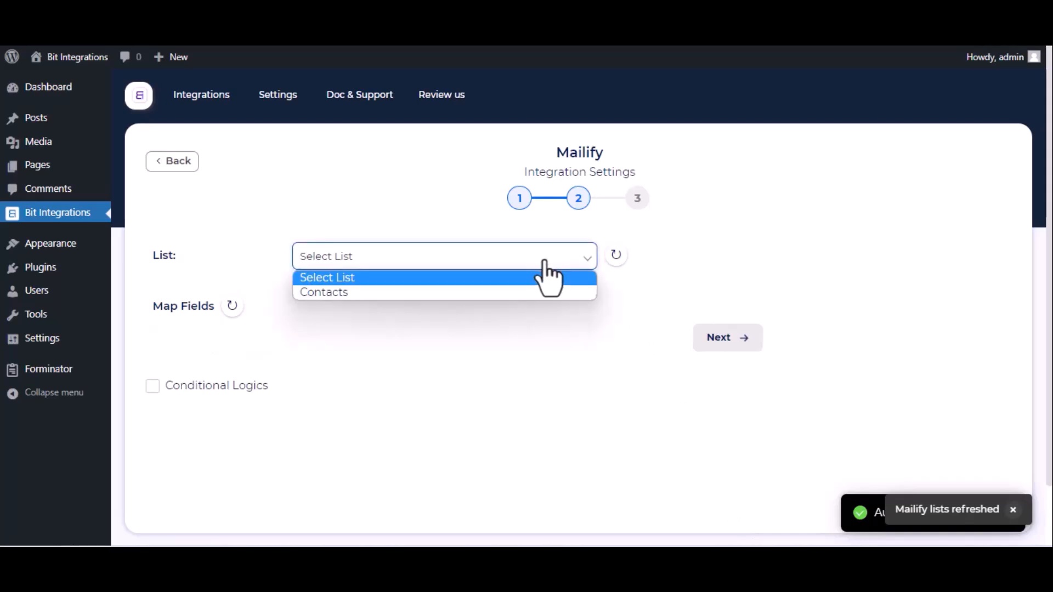
{"action": "left_click", "coordinate": [486, 293]}
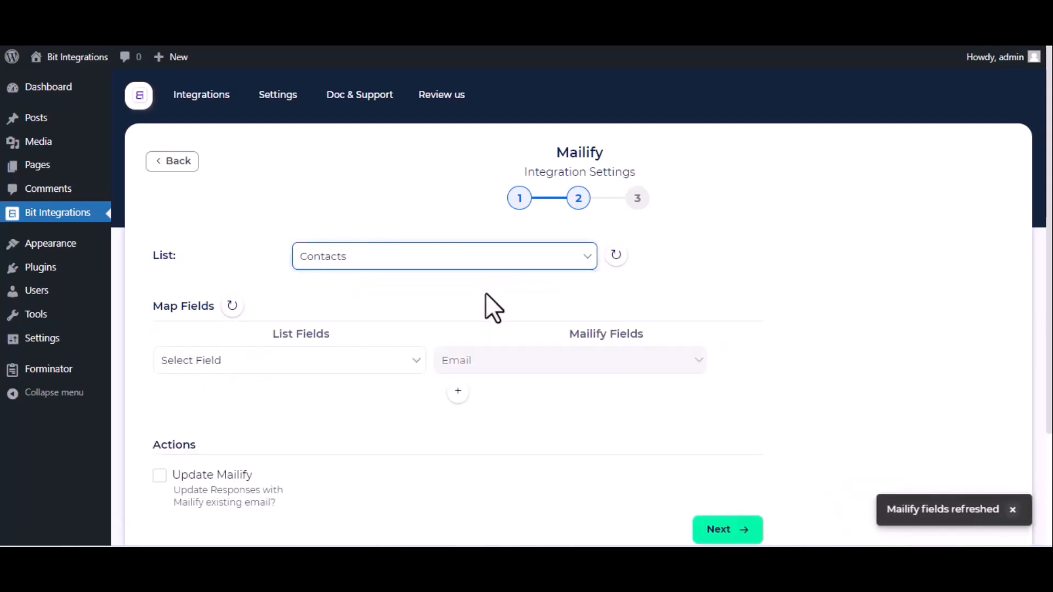
{"action": "left_click", "coordinate": [307, 364]}
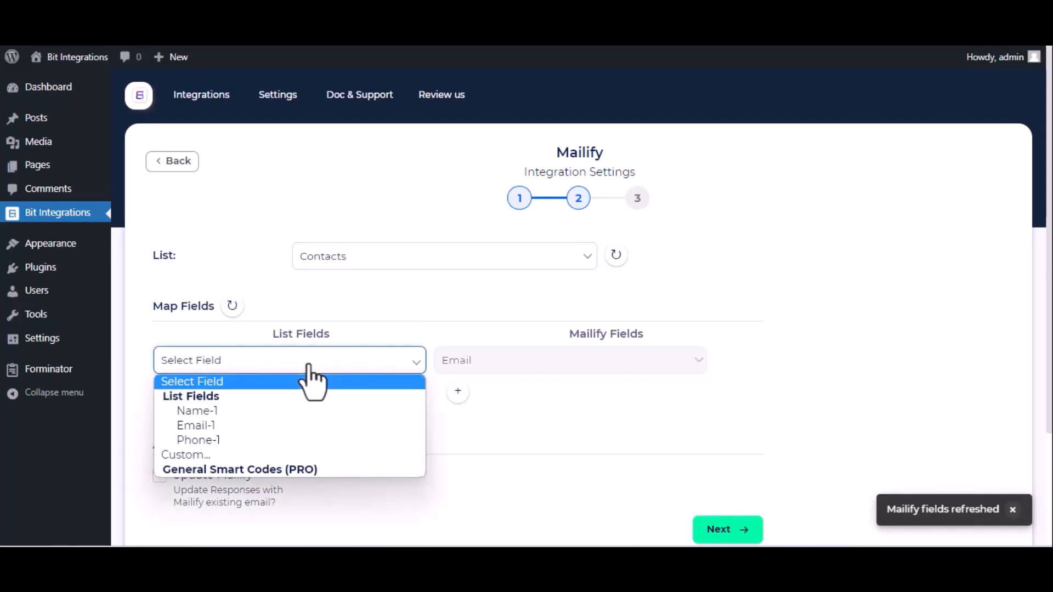
{"action": "left_click", "coordinate": [271, 427]}
Add a field mapping from Name-1 to Mailify's First name.
{"action": "left_click", "coordinate": [458, 391]}
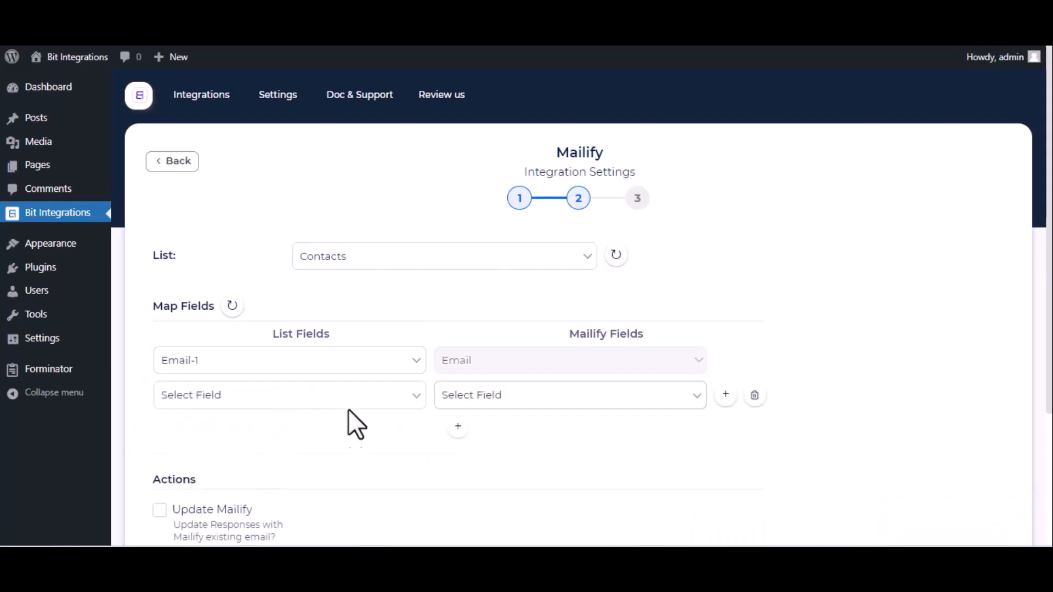
{"action": "left_click", "coordinate": [352, 403]}
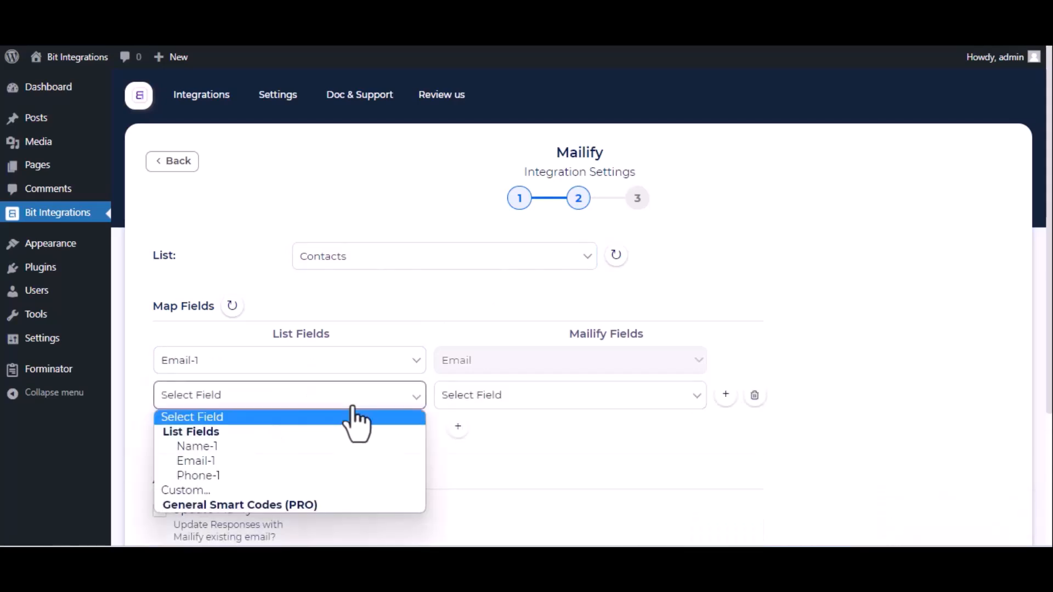
{"action": "left_click", "coordinate": [259, 453]}
{"action": "left_click", "coordinate": [613, 398]}
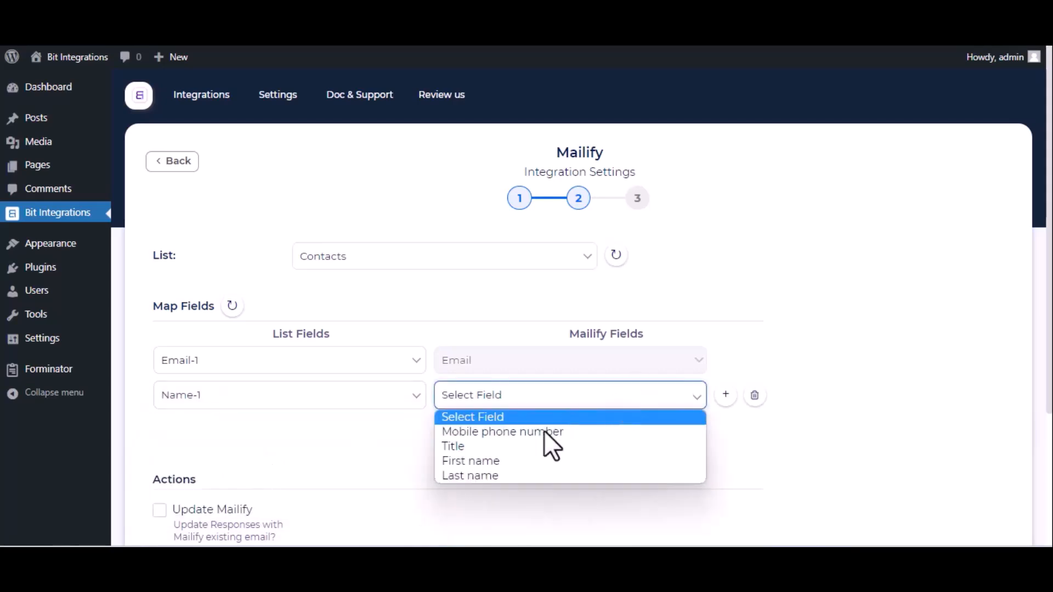
{"action": "left_click", "coordinate": [520, 461]}
Add a field mapping from Phone-1 to Mailify's Mobile phone number.
{"action": "left_click", "coordinate": [458, 428]}
{"action": "left_click", "coordinate": [393, 430]}
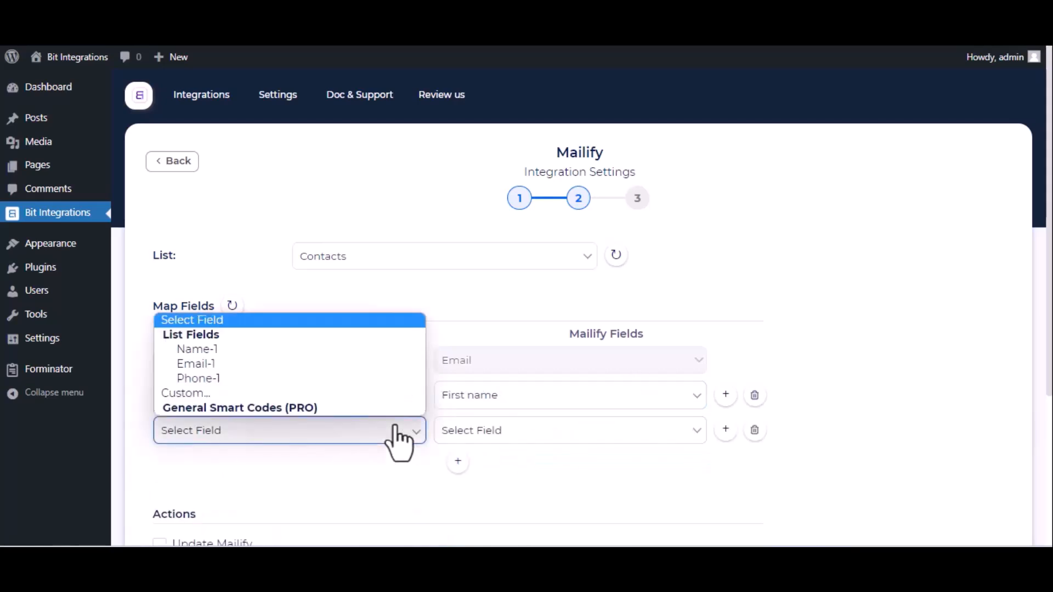
{"action": "left_click", "coordinate": [303, 378]}
{"action": "left_click", "coordinate": [518, 432]}
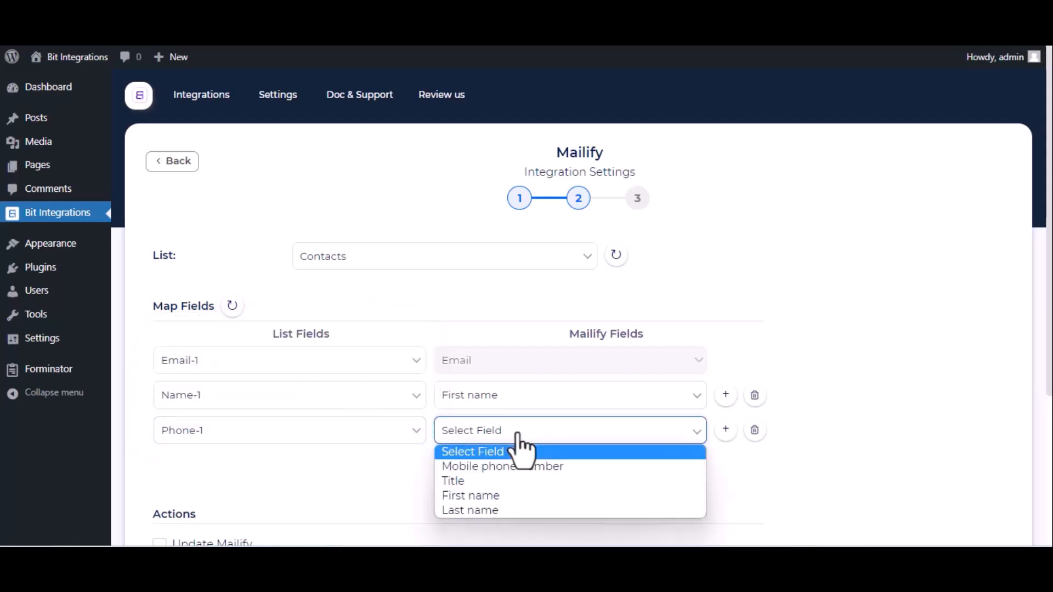
{"action": "left_click", "coordinate": [491, 468]}
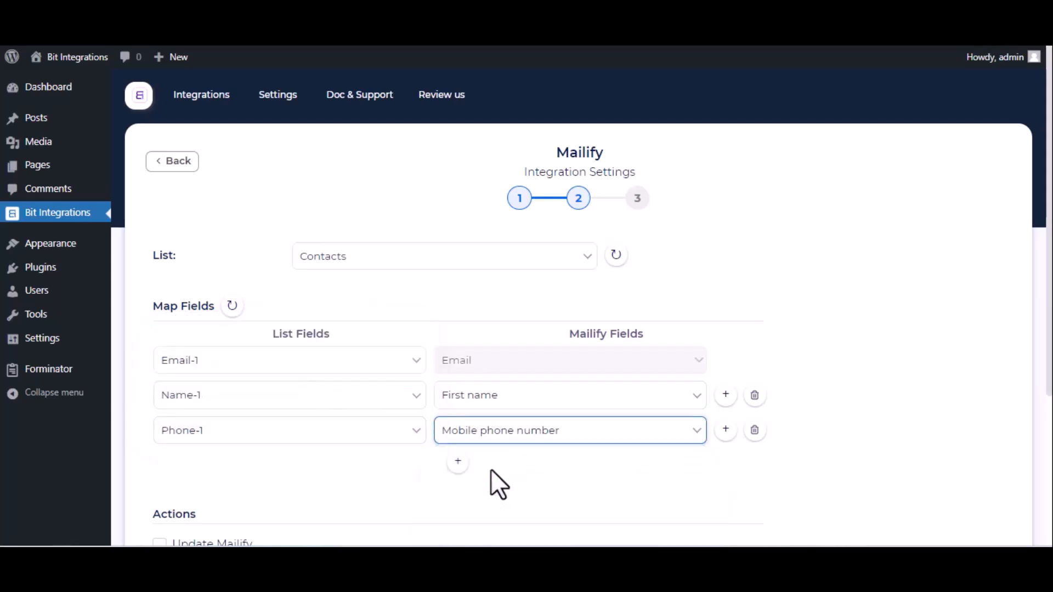
Leave the optional actions and conditional logic unset, then finish and save the Mailify integration.
{"action": "scroll", "coordinate": [491, 477], "scroll_direction": "down", "scroll_amount": 4}
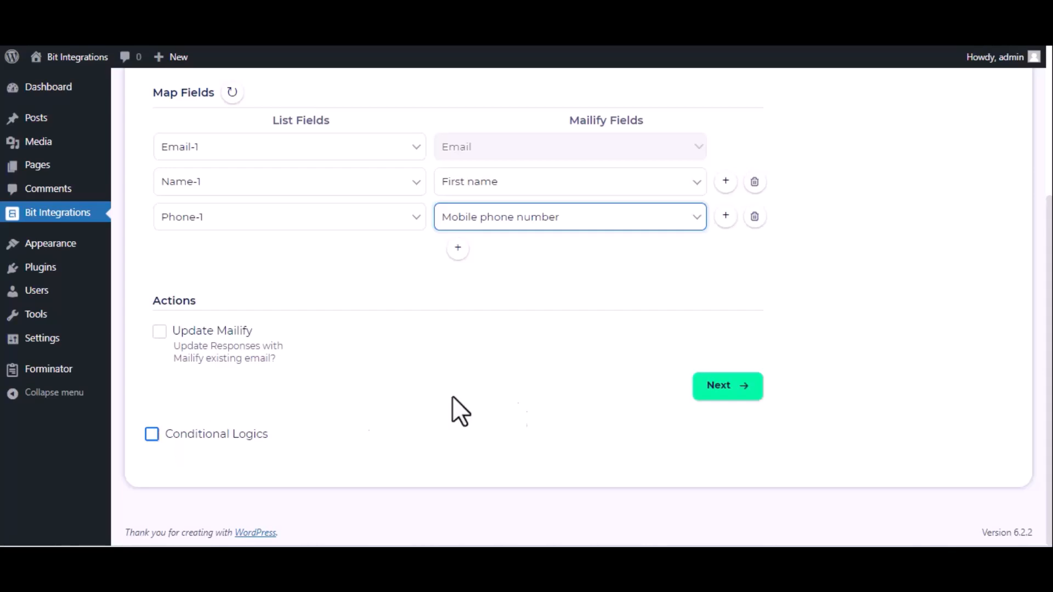
{"action": "left_click", "coordinate": [709, 396]}
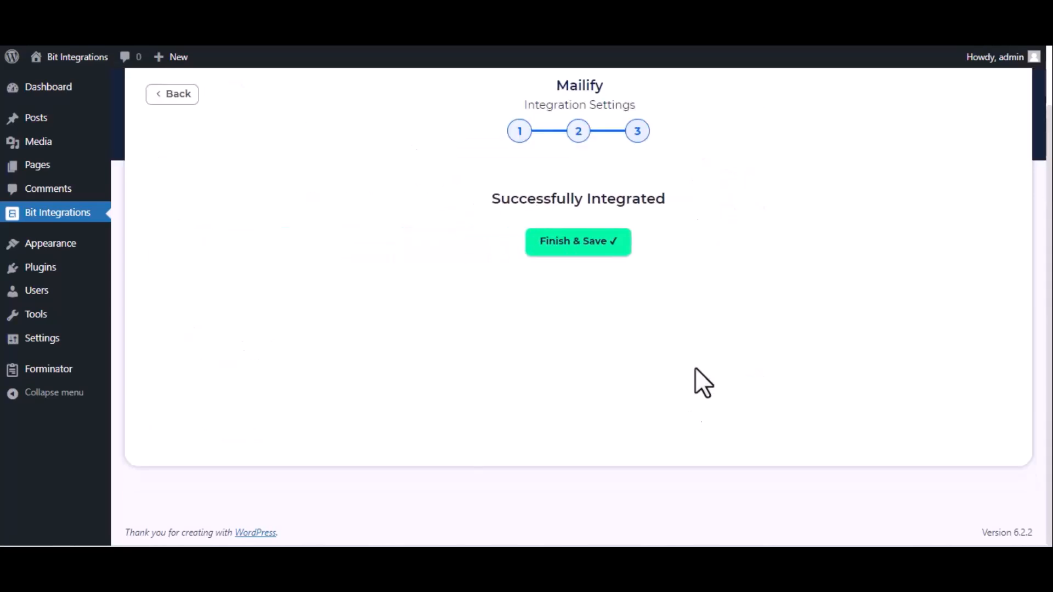
{"action": "left_click", "coordinate": [597, 248]}
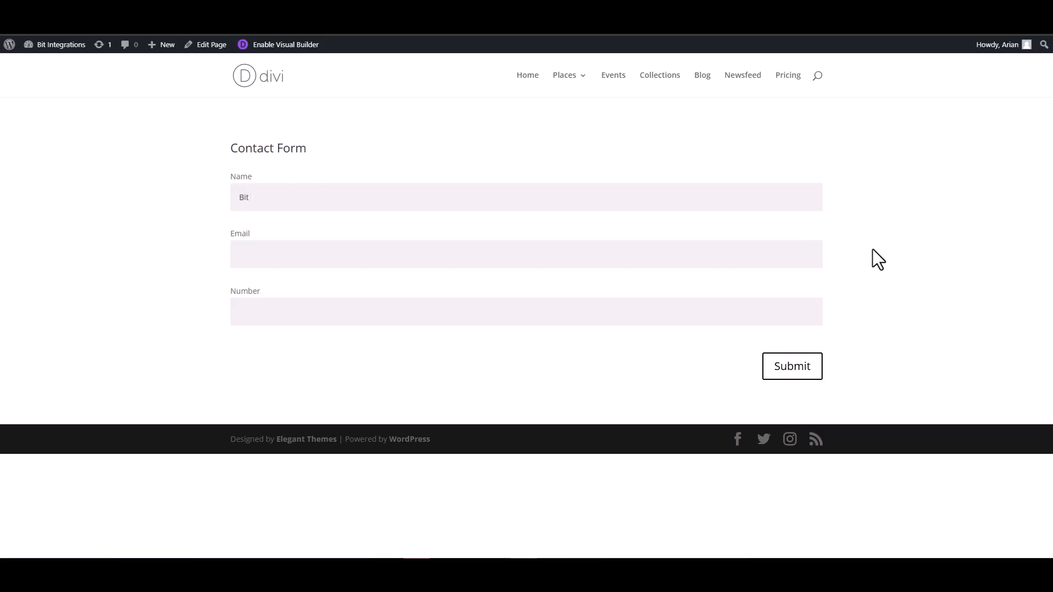
Submit the Divi contact form with the name "Bit Integrations", the support e-mail address and a phone number.
{"action": "type", "text": "rations"}
{"action": "left_click", "coordinate": [813, 254]}
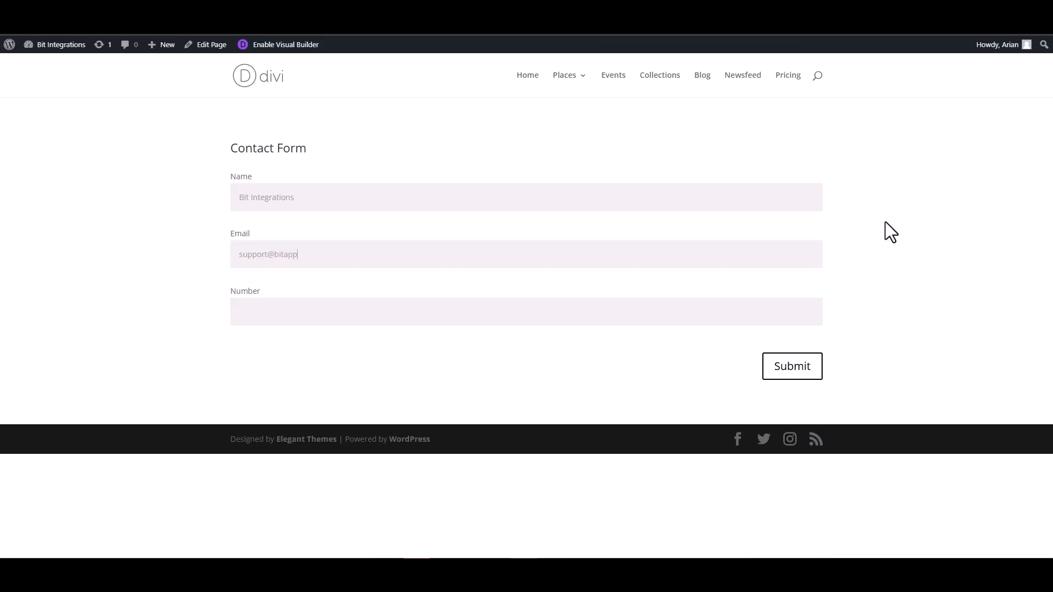
{"action": "left_click", "coordinate": [753, 306]}
{"action": "left_click", "coordinate": [792, 366]}
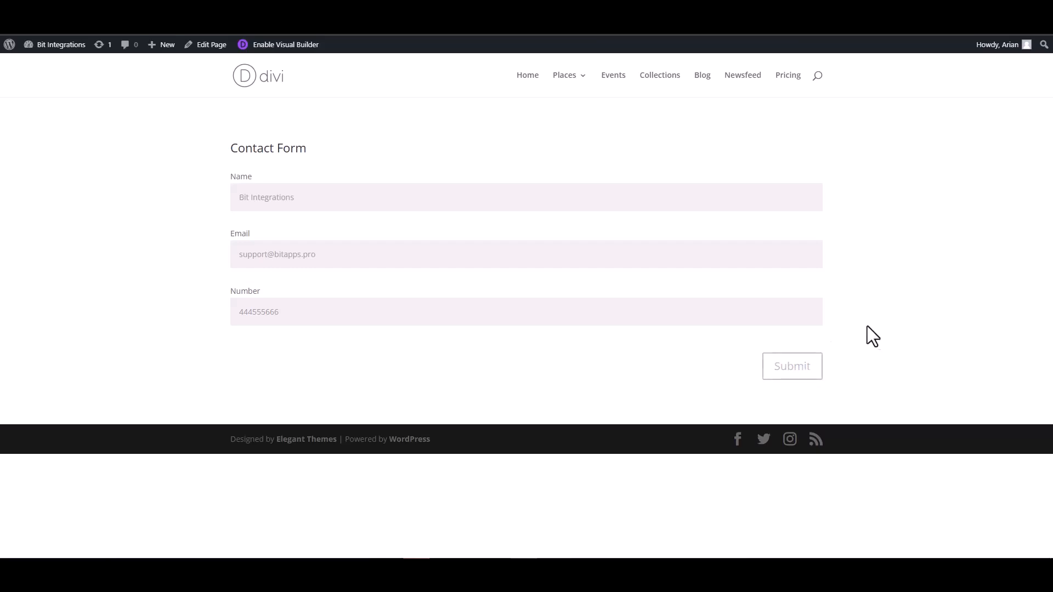